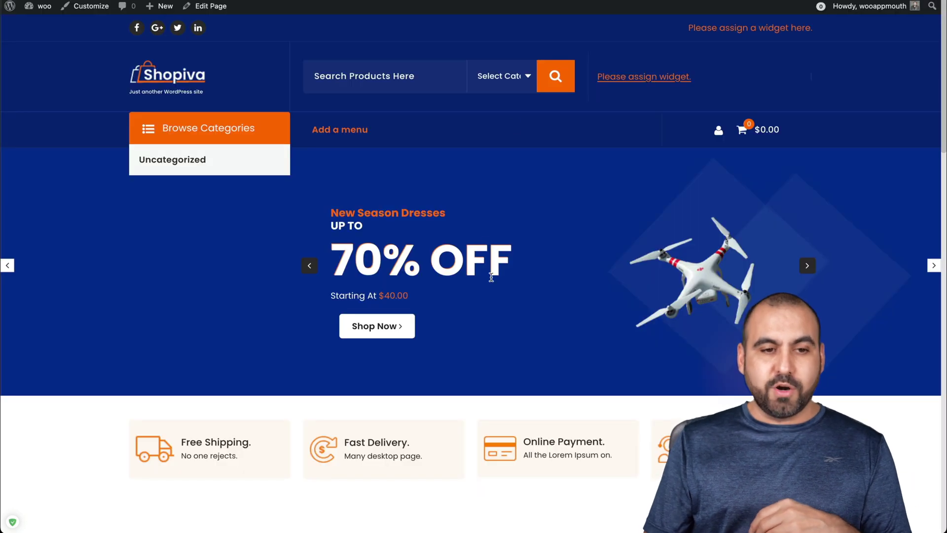
# Review the store's PageSpeed report, comparing the desktop and mobile results.
pyautogui.scroll(-15, 492, 277)
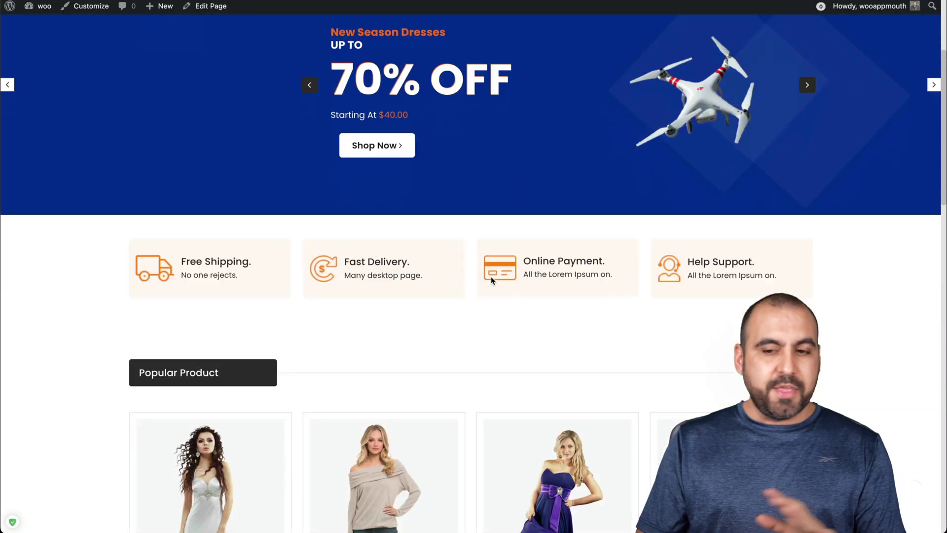
pyautogui.scroll(-5, 491, 277)
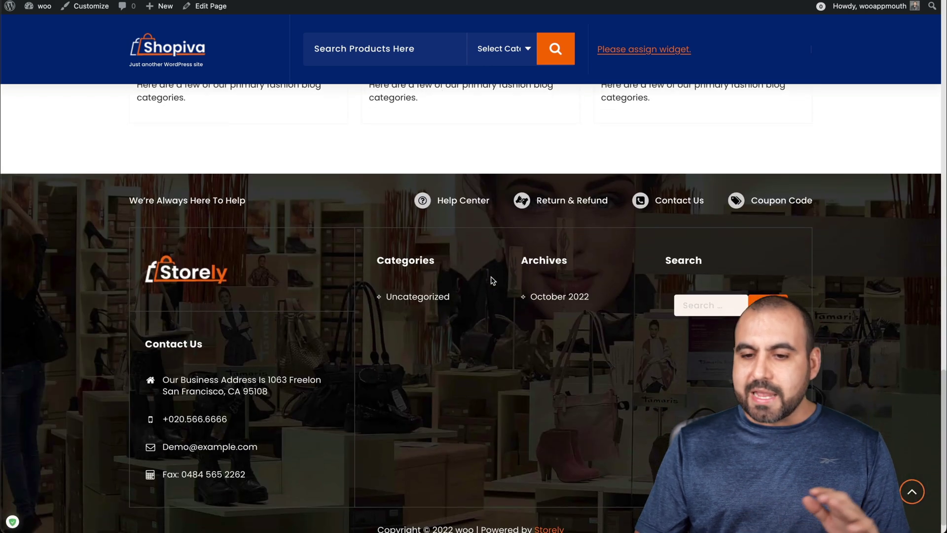
pyautogui.scroll(20, 491, 276)
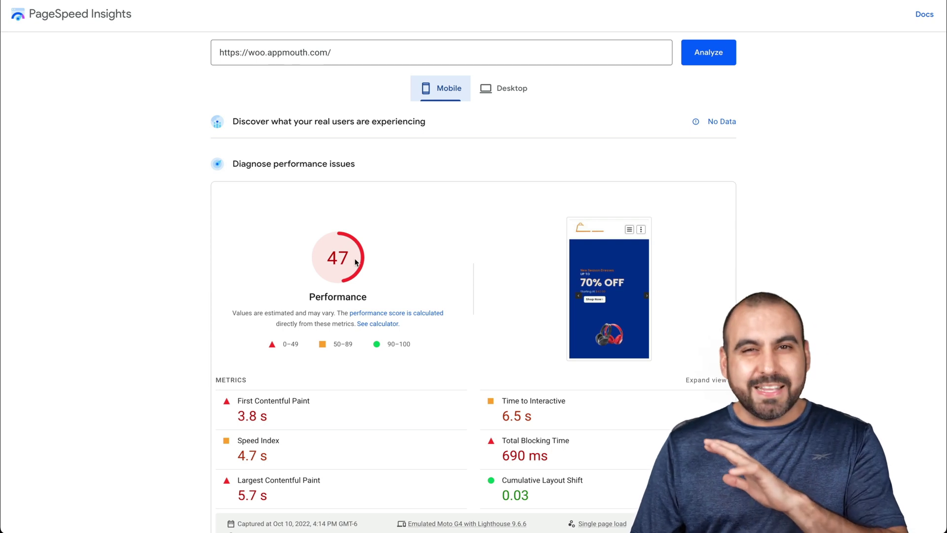
pyautogui.scroll(-9, 355, 262)
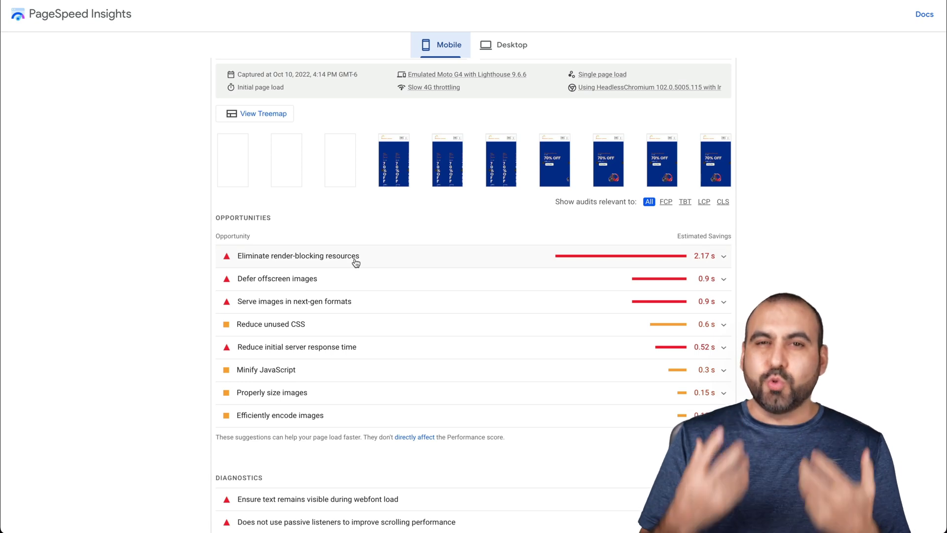
pyautogui.scroll(9, 355, 262)
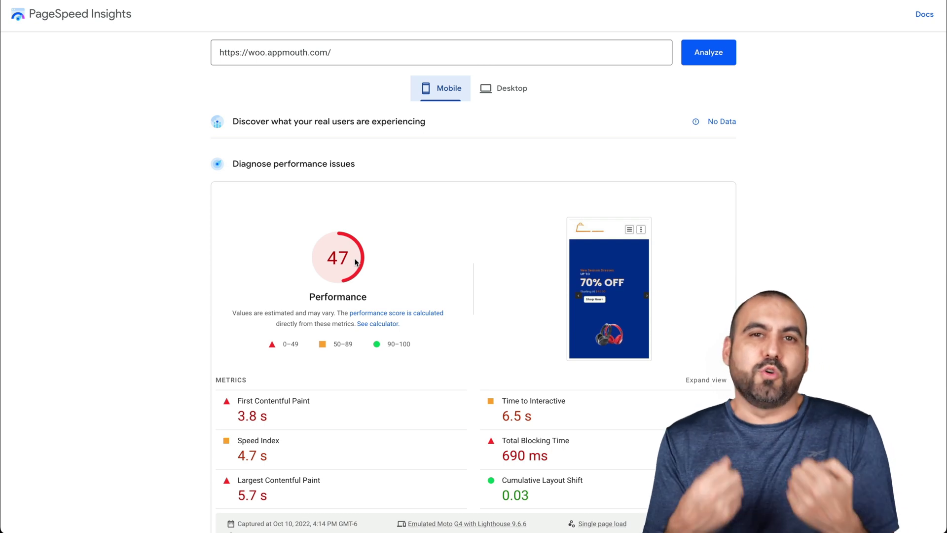
pyautogui.click(499, 89)
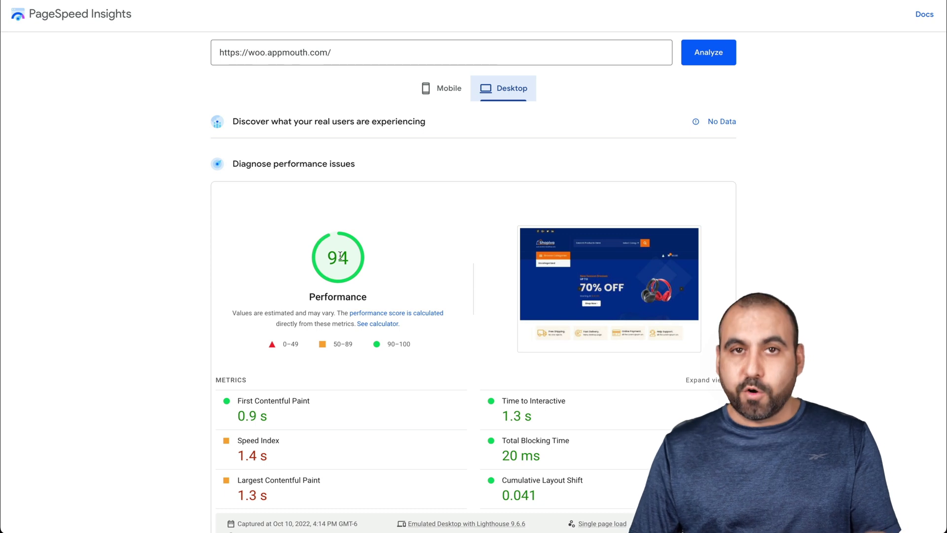
pyautogui.click(450, 93)
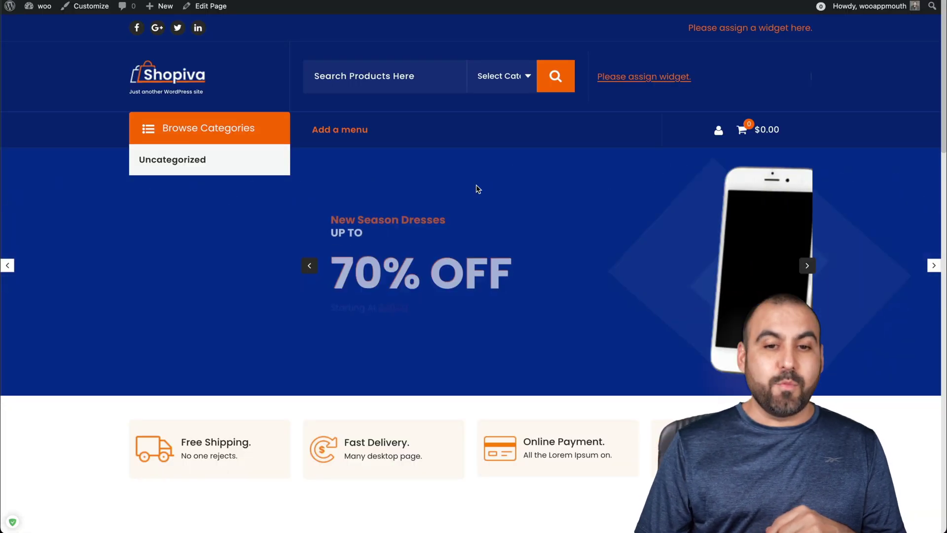
# From the dashboard's Plugins > Add New, find '10web booster', then install and activate it.
pyautogui.moveTo(28, 8)
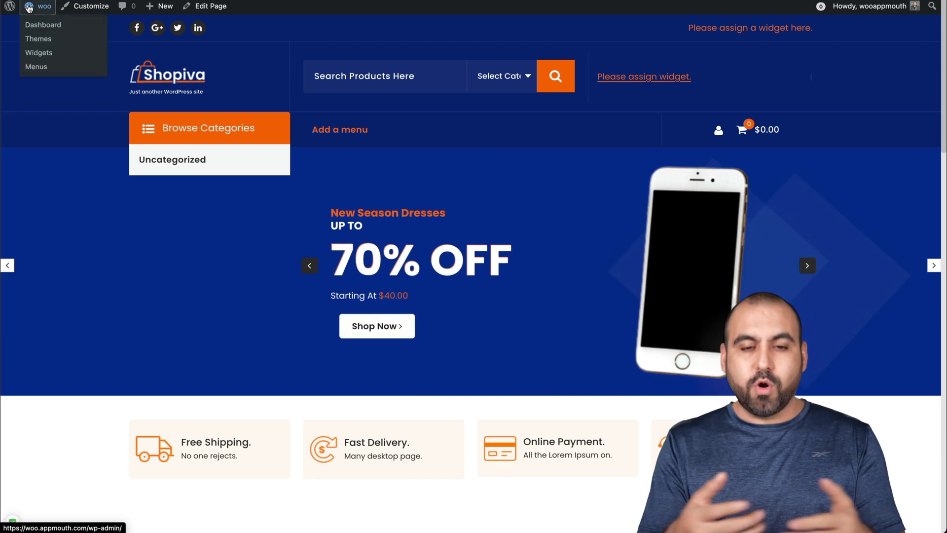
pyautogui.click(28, 8)
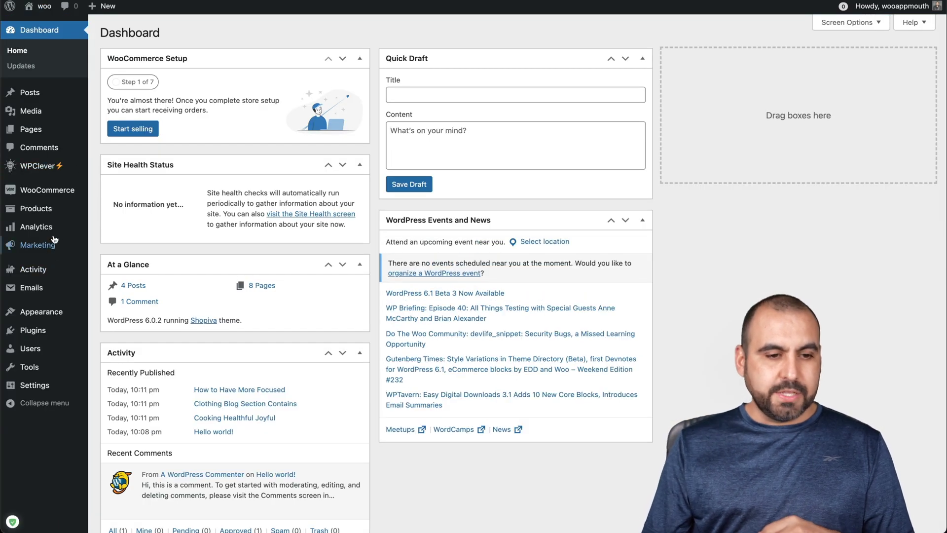
pyautogui.moveTo(42, 327)
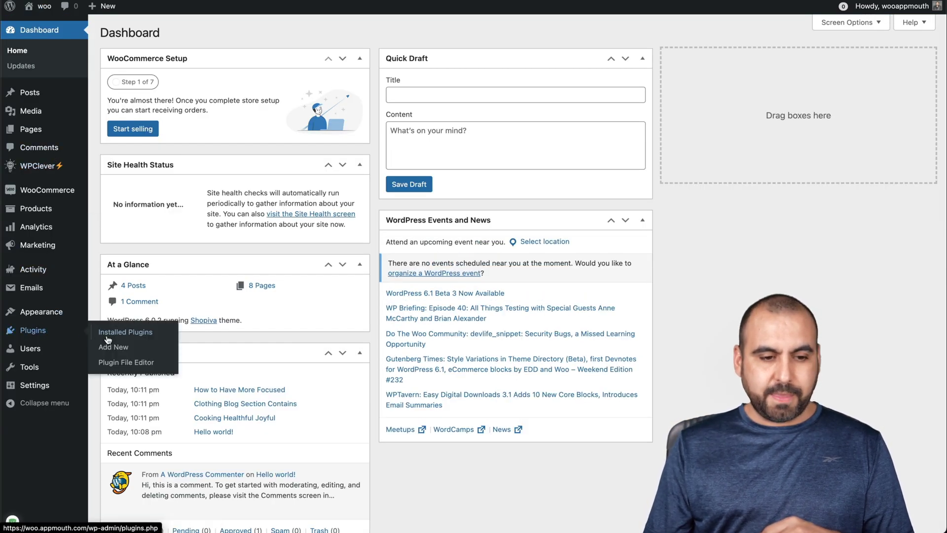
pyautogui.click(120, 351)
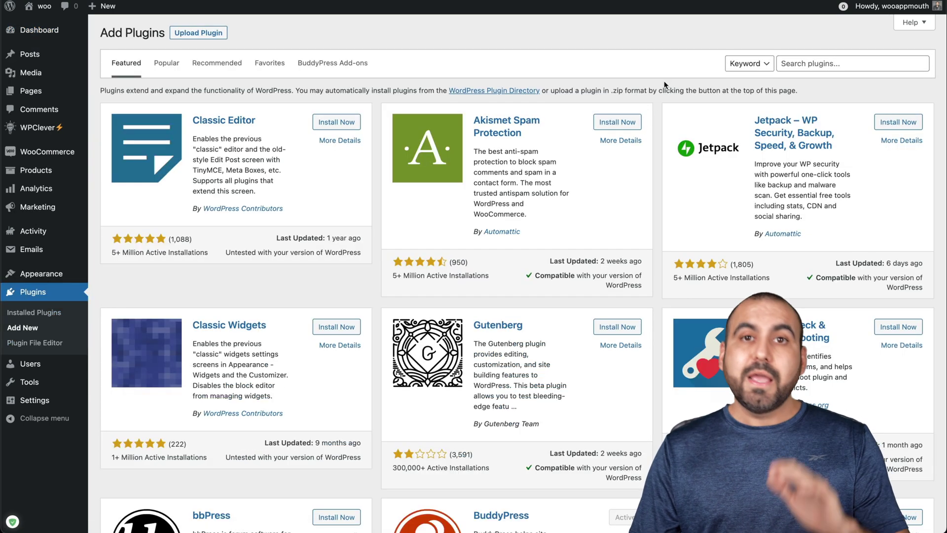
pyautogui.click(828, 68)
pyautogui.write('10web')
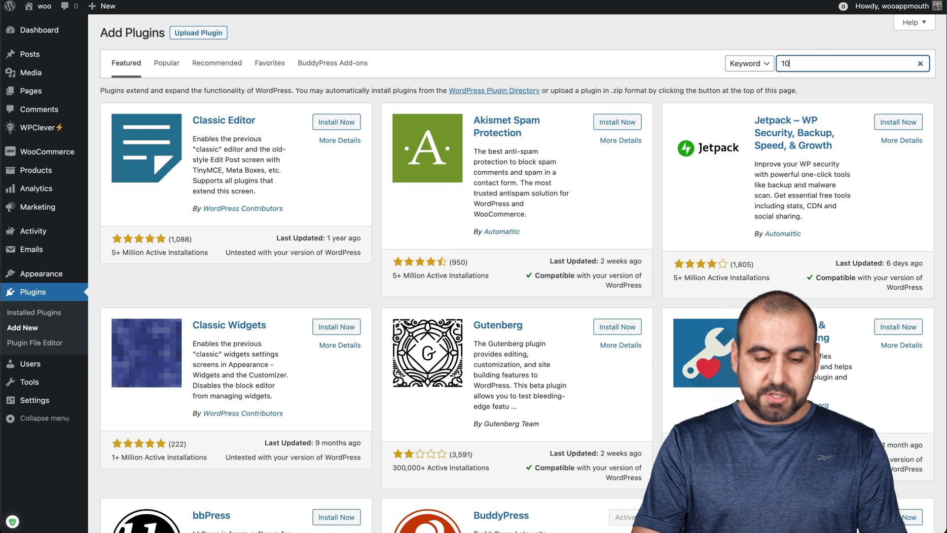
pyautogui.write(' booster')
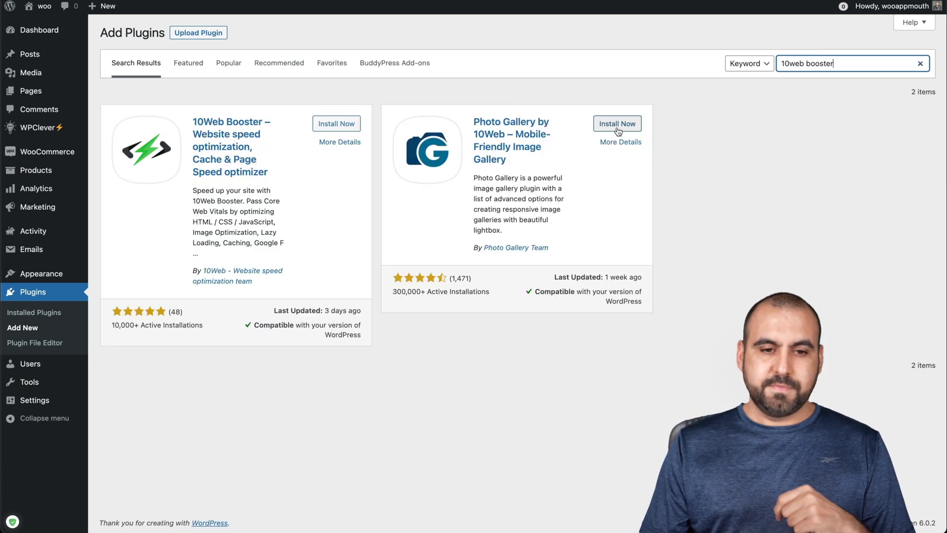
pyautogui.click(333, 124)
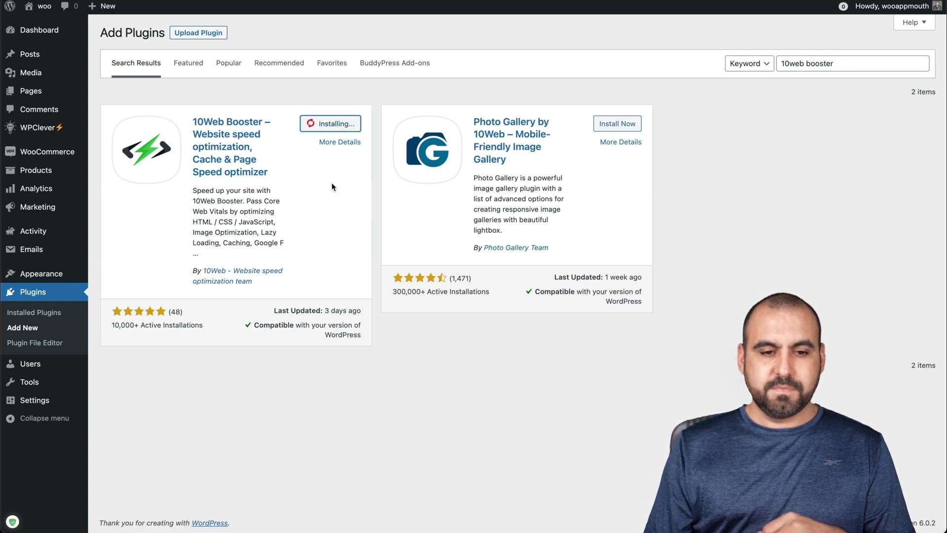
pyautogui.click(337, 129)
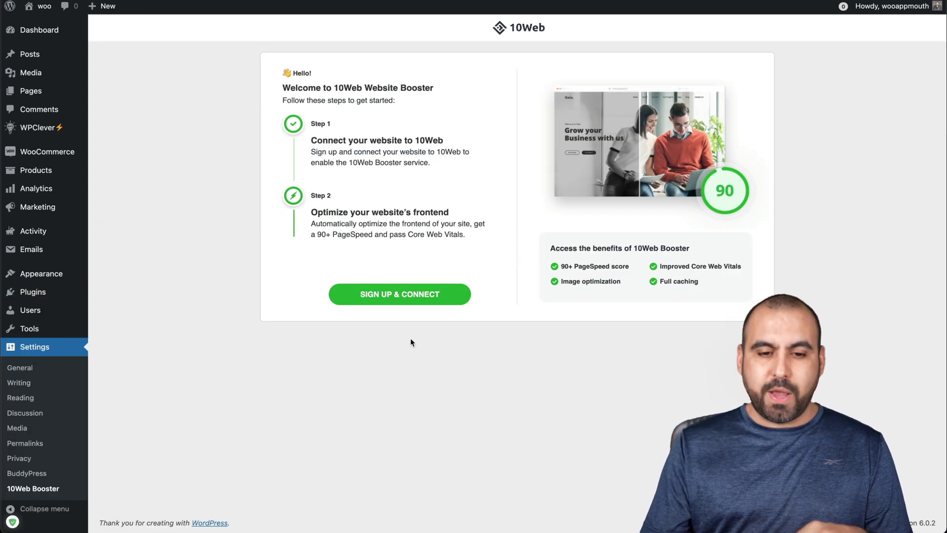
# Start the 10Web Sign Up & Connect process from the Booster welcome page.
pyautogui.click(420, 300)
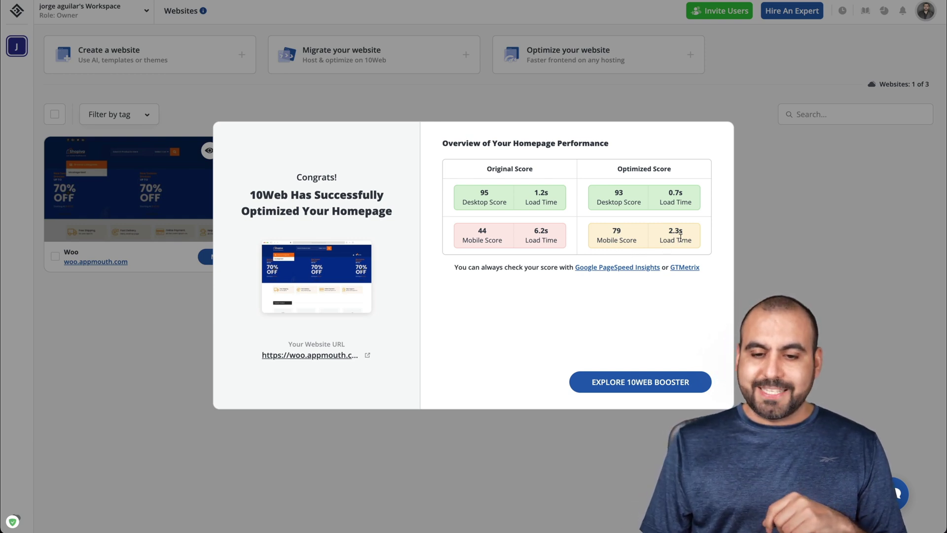
pyautogui.click(649, 384)
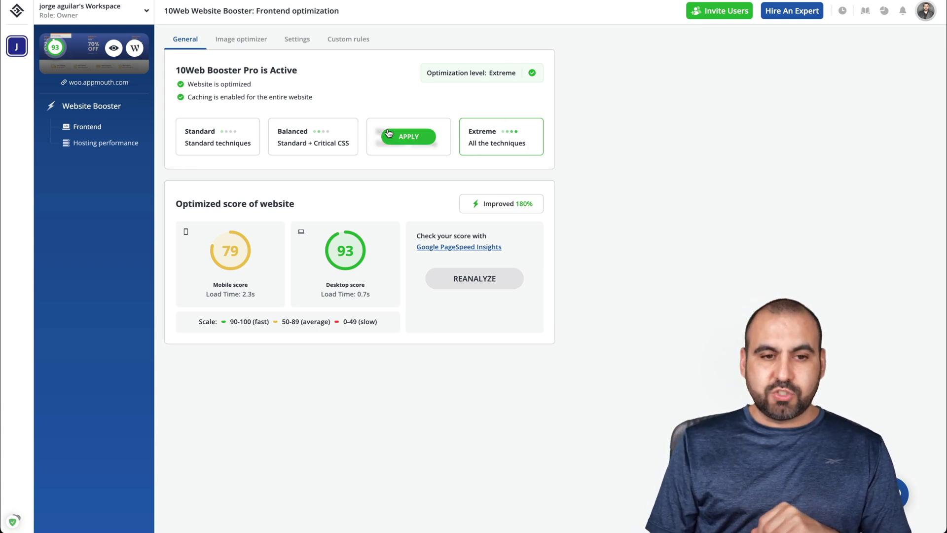
# Switch the Website Booster view to its Image optimizer settings.
pyautogui.click(243, 45)
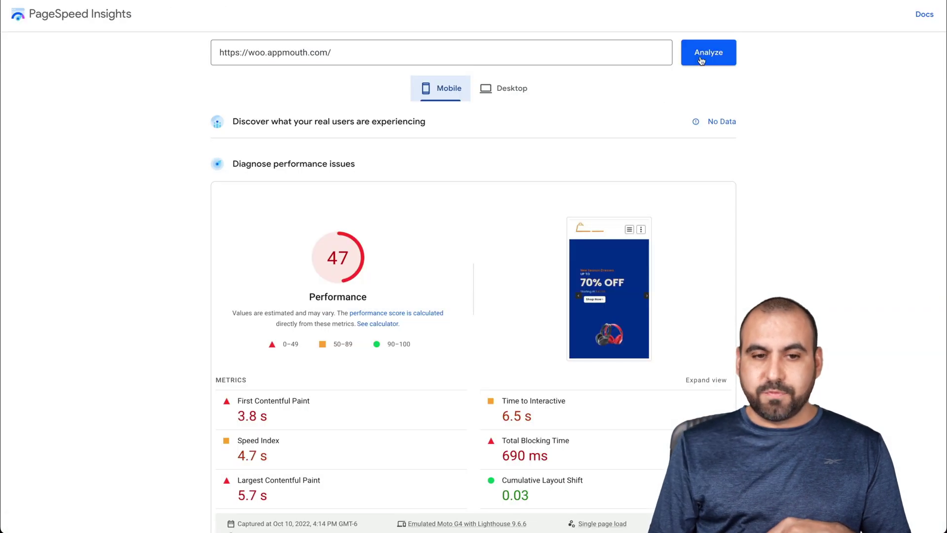
# Re-analyze the store in PageSpeed Insights and check the new mobile (80) and desktop (97) scores.
pyautogui.click(700, 55)
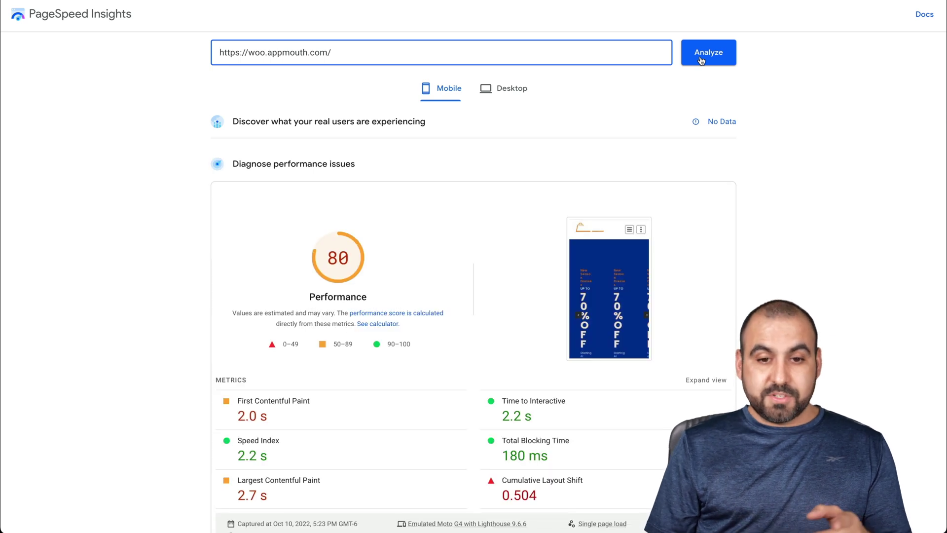
pyautogui.click(495, 90)
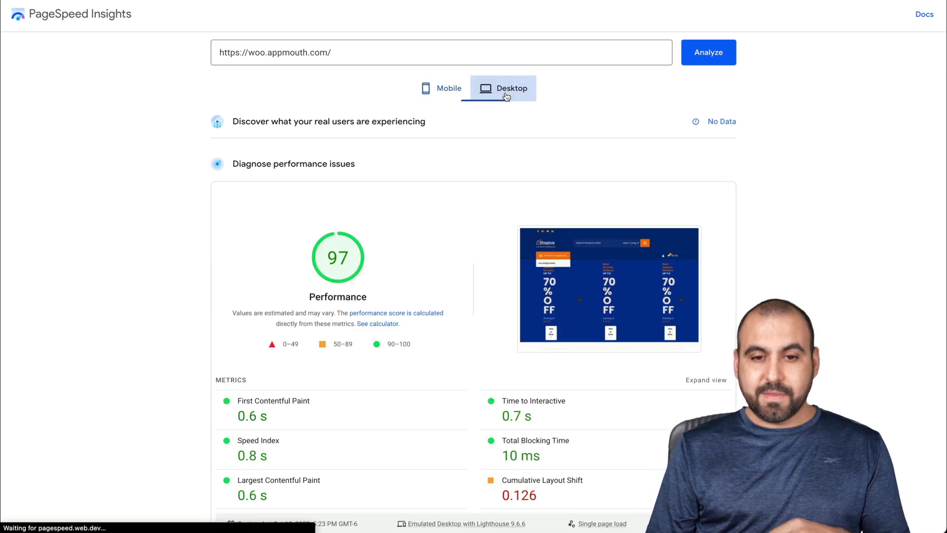
pyautogui.click(447, 88)
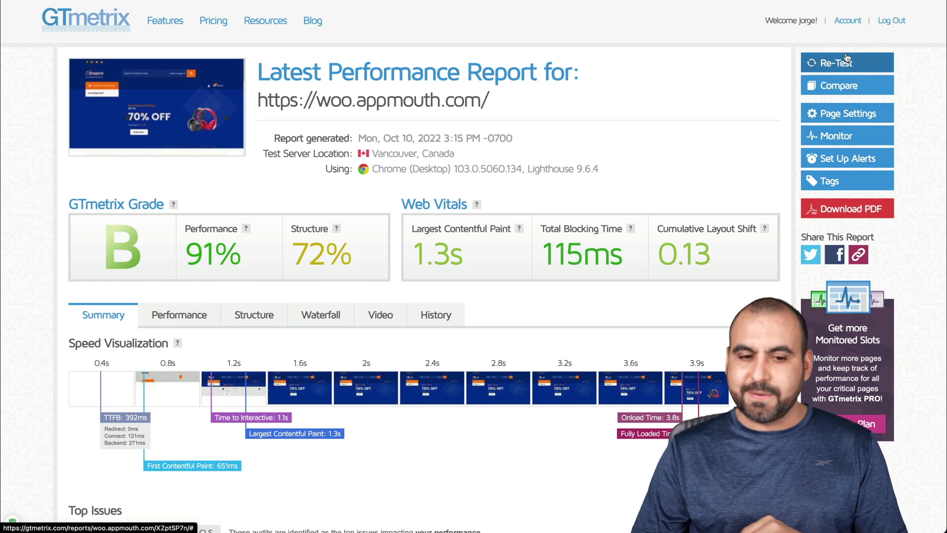
# Re-test the store in GTmetrix to get a fresh performance report.
pyautogui.click(839, 63)
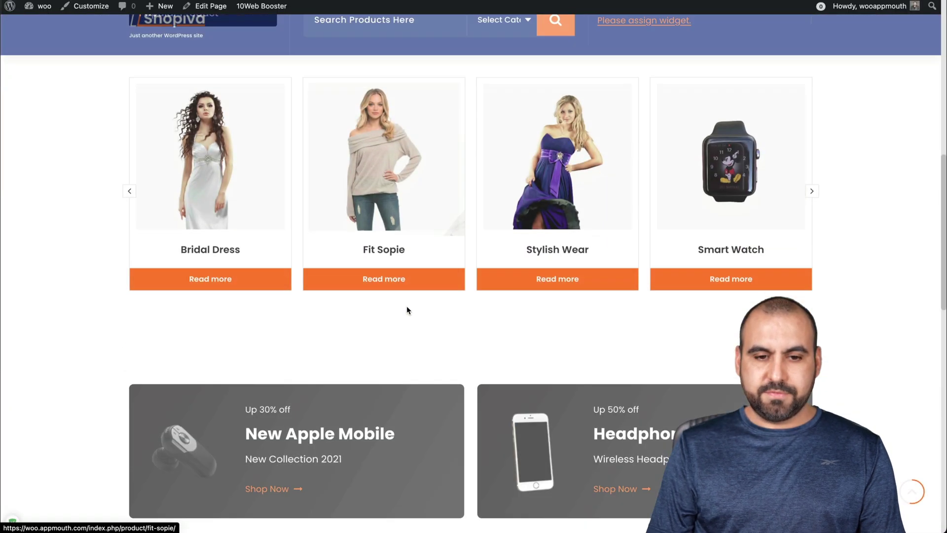
pyautogui.press('Home')
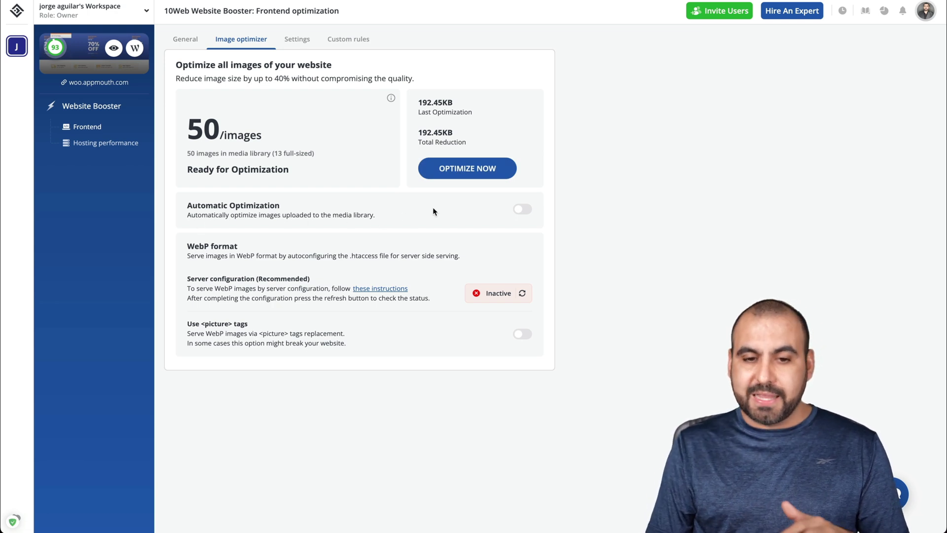
# Enable auto-optimization of uploads, start optimizing all 50 library images, and close the WebP instructions.
pyautogui.click(527, 209)
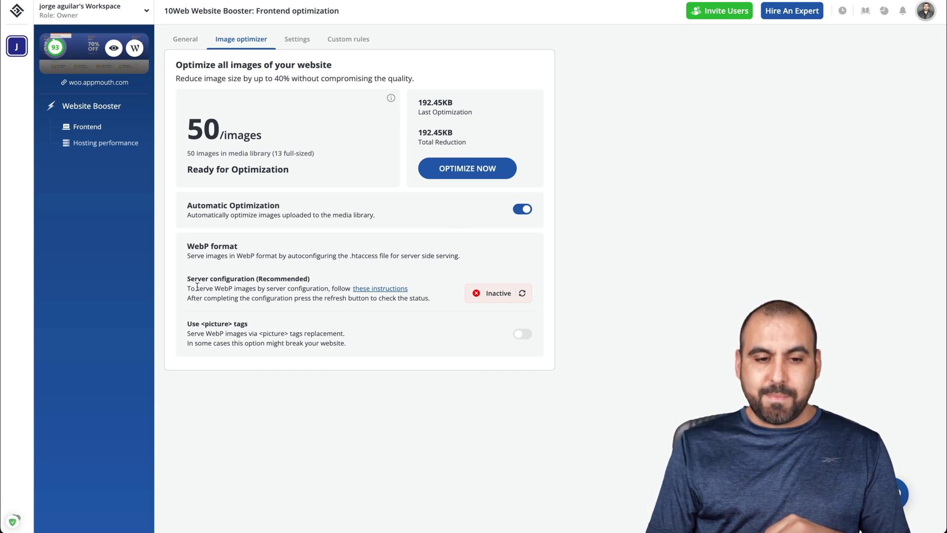
pyautogui.click(502, 295)
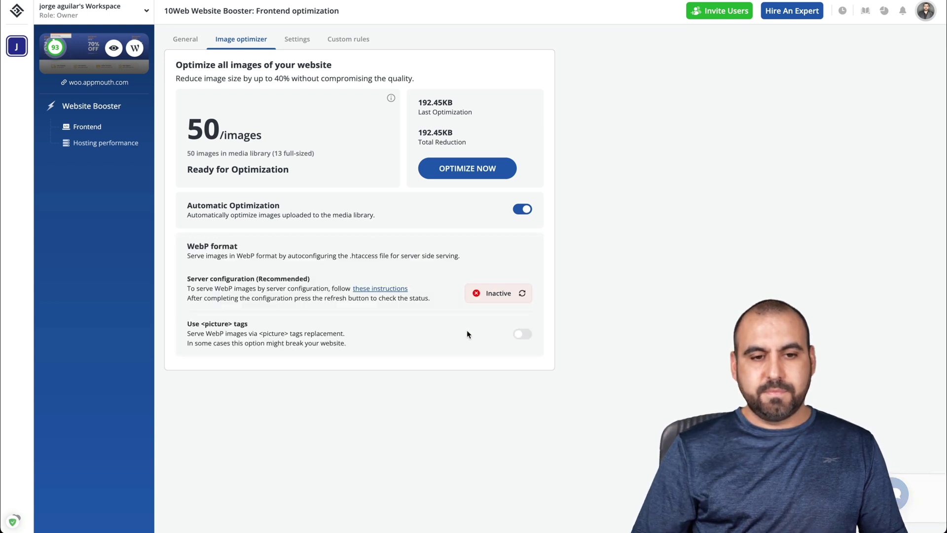
pyautogui.click(484, 169)
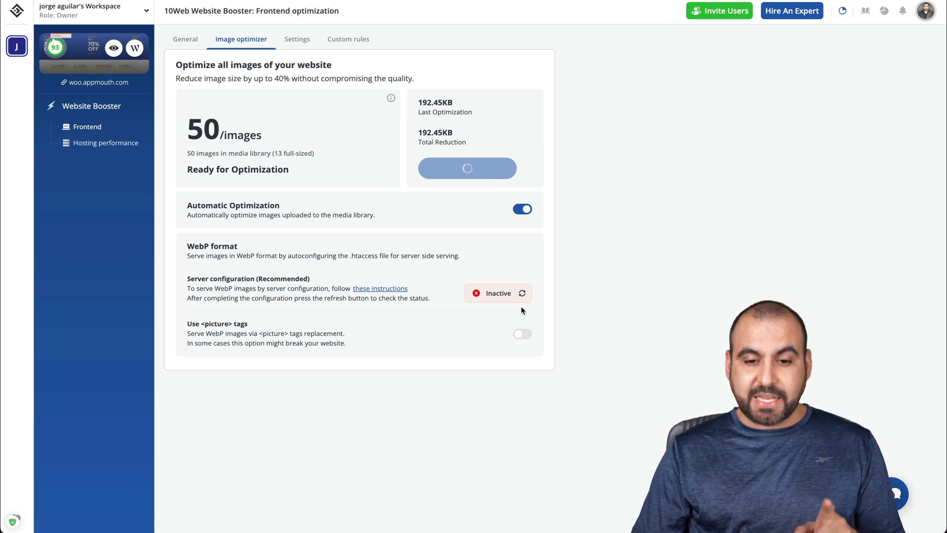
pyautogui.click(382, 288)
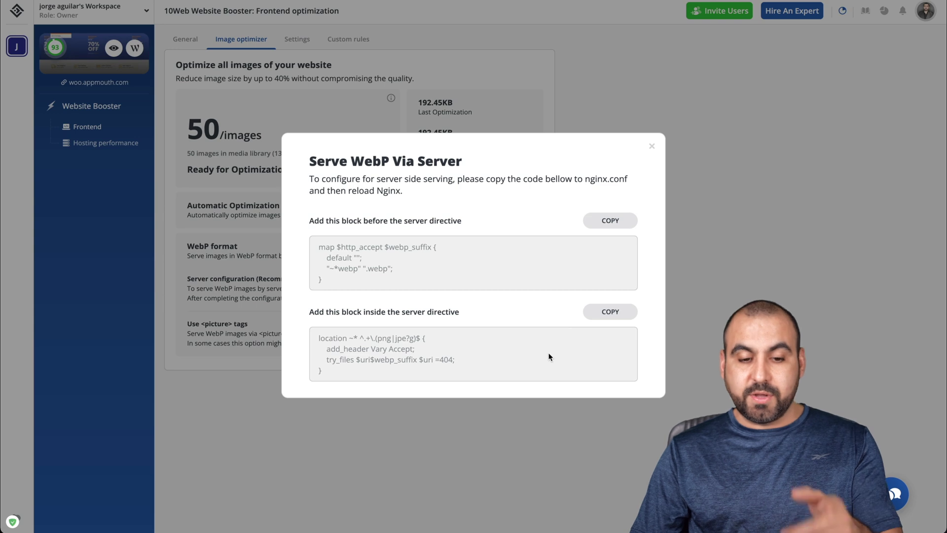
pyautogui.click(652, 147)
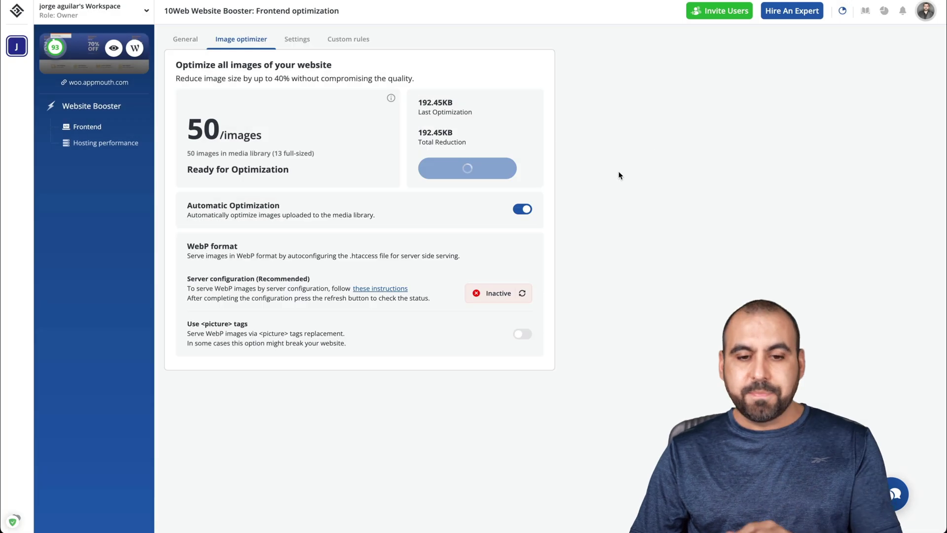
# Clear the whole website cache from the Settings tab, leaving website caching enabled.
pyautogui.click(295, 45)
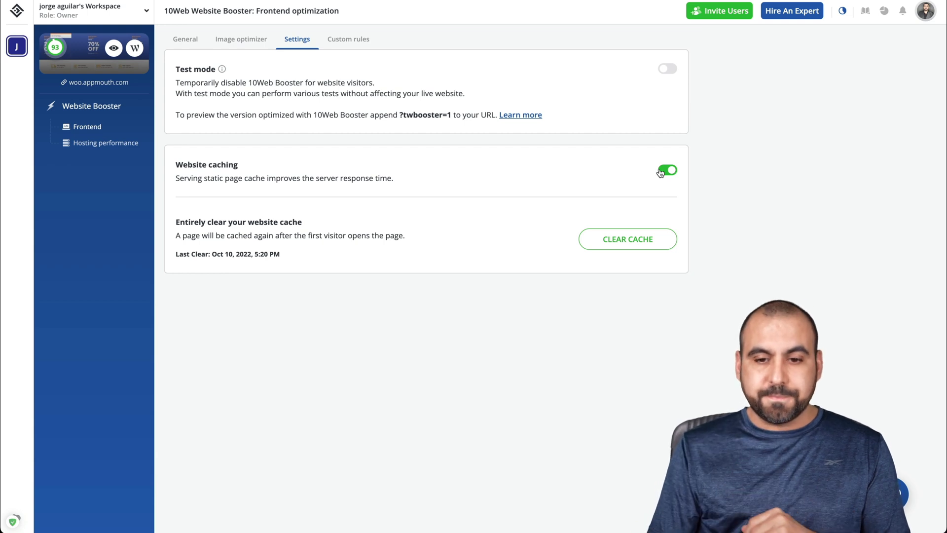
pyautogui.click(619, 243)
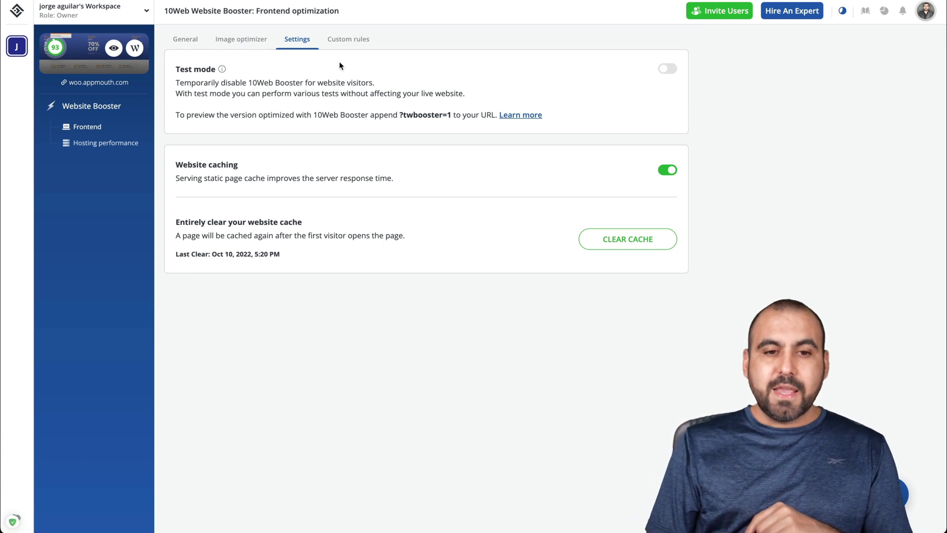
# Go to the Custom rules tab and place the cursor in the page URL field.
pyautogui.click(348, 39)
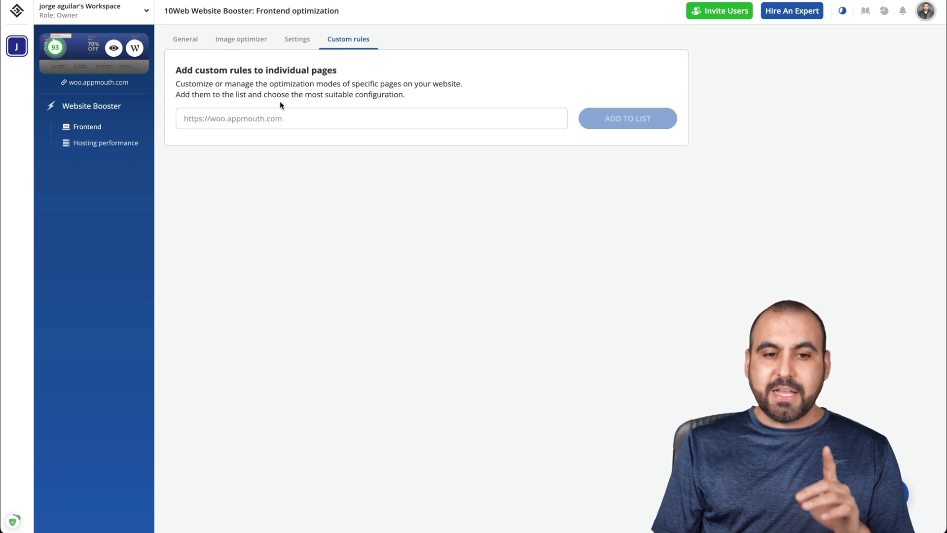
pyautogui.click(425, 117)
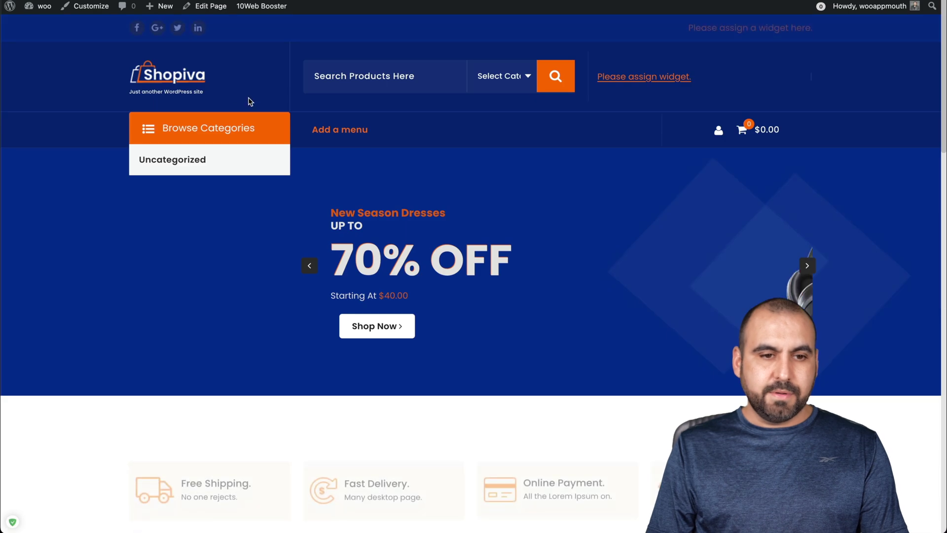
# Open the Bridal Dress product page and add its copied URL as a custom page rule.
pyautogui.scroll(-9, 341, 279)
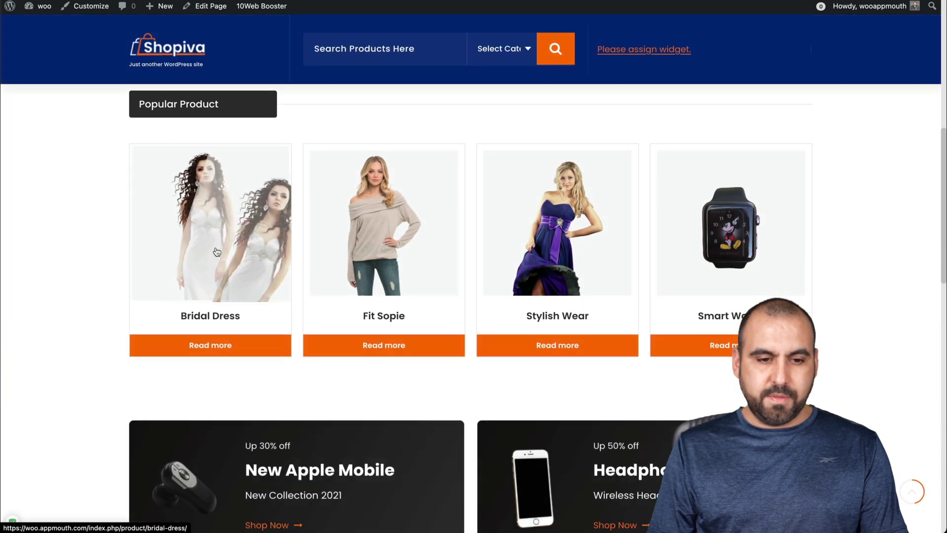
pyautogui.click(217, 252)
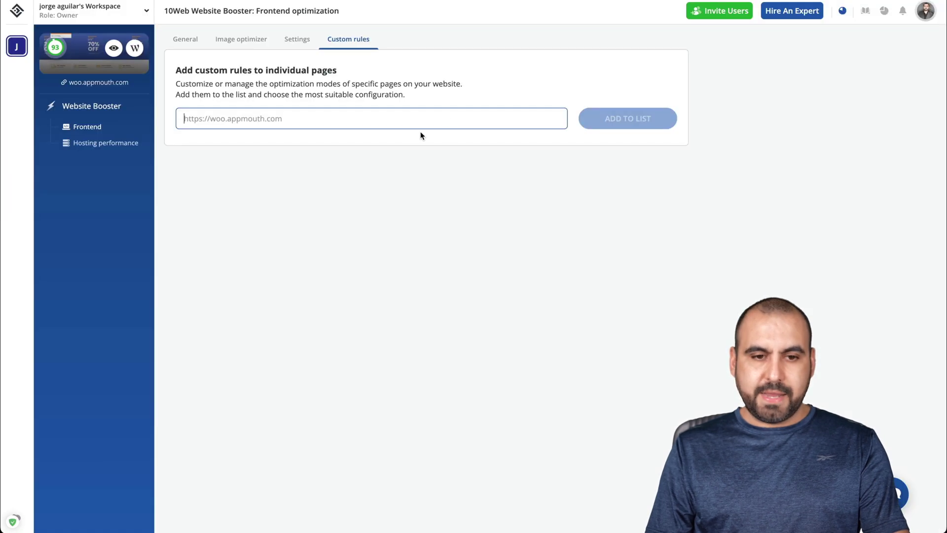
pyautogui.write('https://woo.appmouth.com/index.php/product/bridal-dress/')
pyautogui.press('Return')
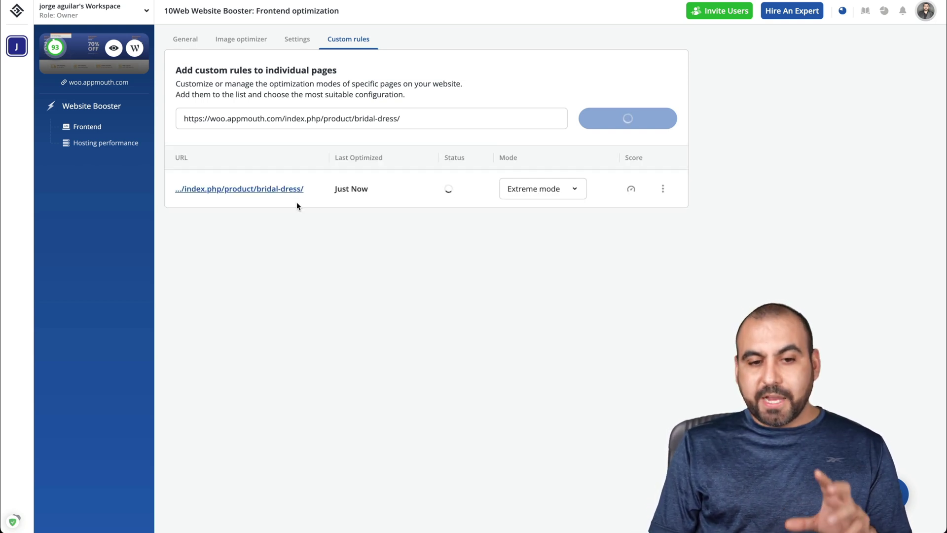
# Review the Bridal Dress rule's optimization modes, leaving it set to Extreme.
pyautogui.click(551, 191)
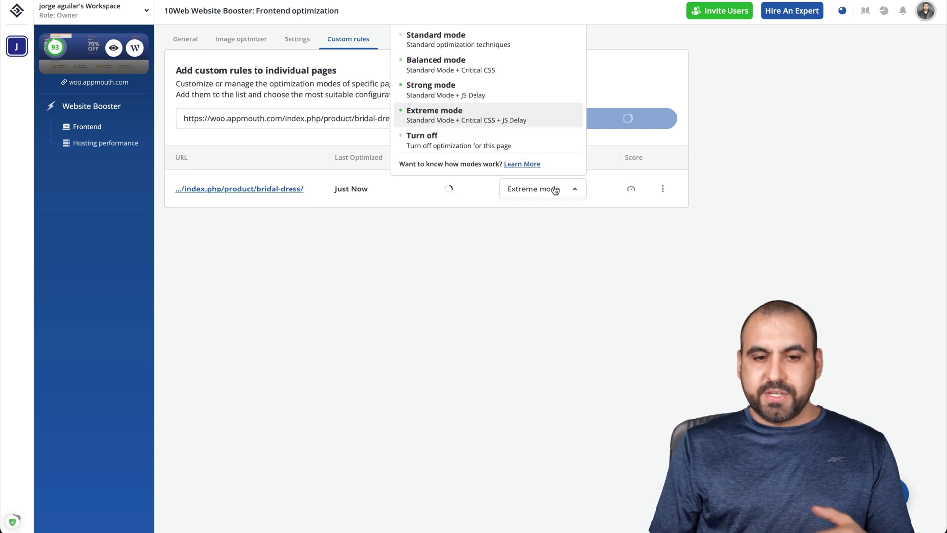
pyautogui.click(450, 147)
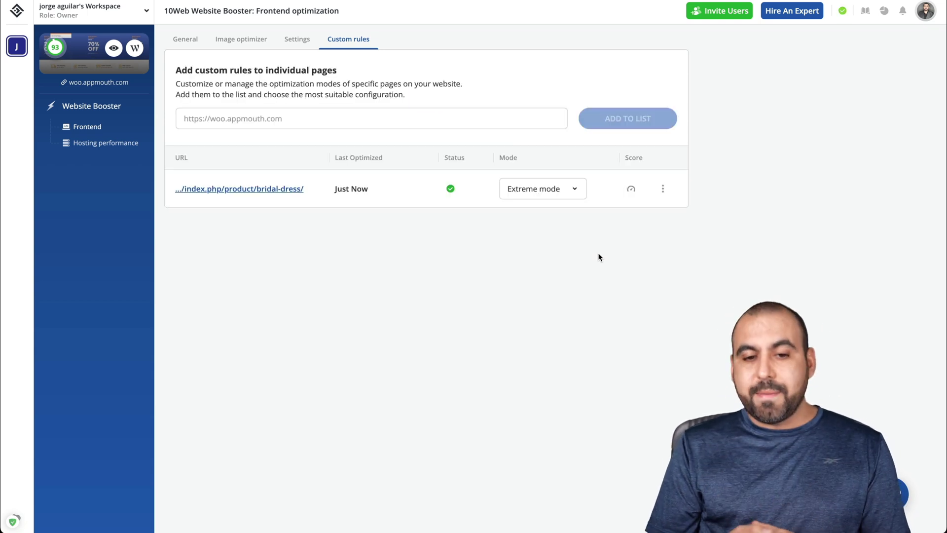
pyautogui.click(567, 195)
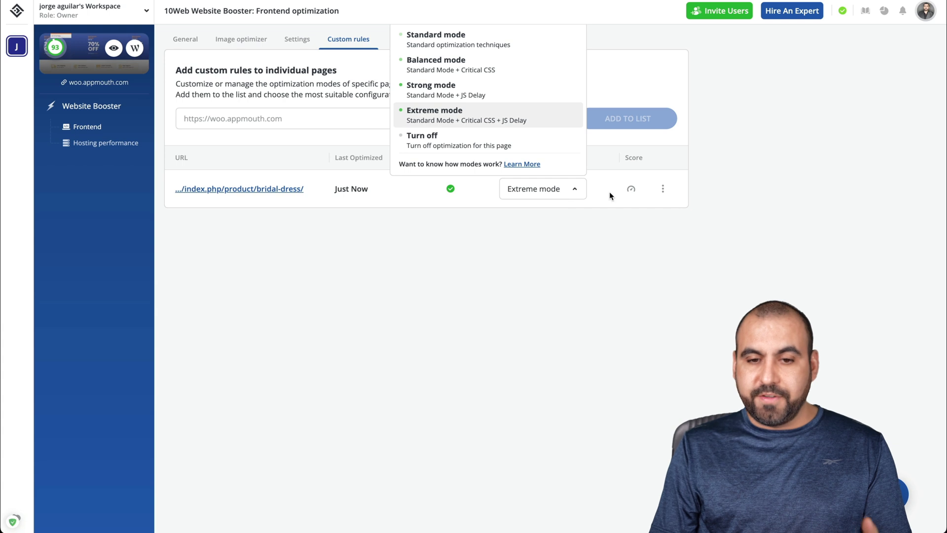
pyautogui.click(495, 151)
pyautogui.click(530, 192)
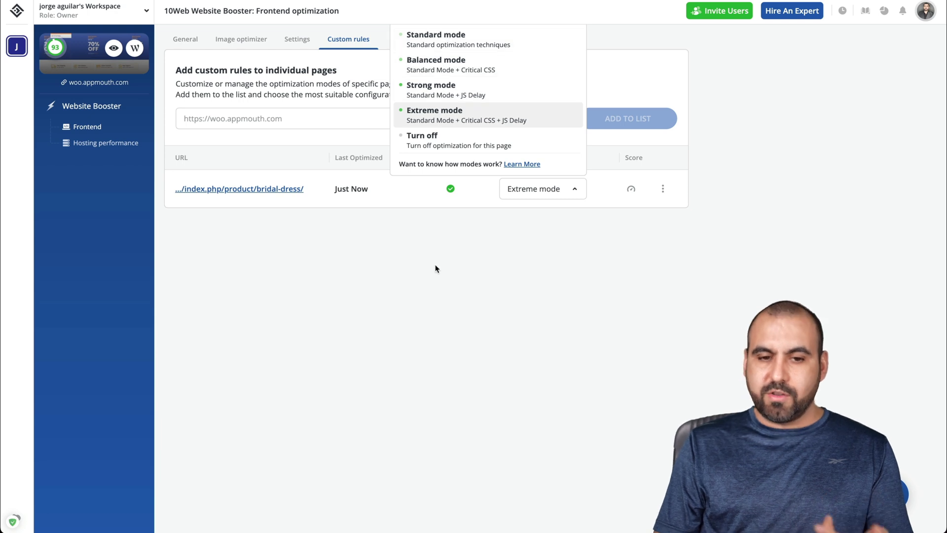
pyautogui.click(444, 275)
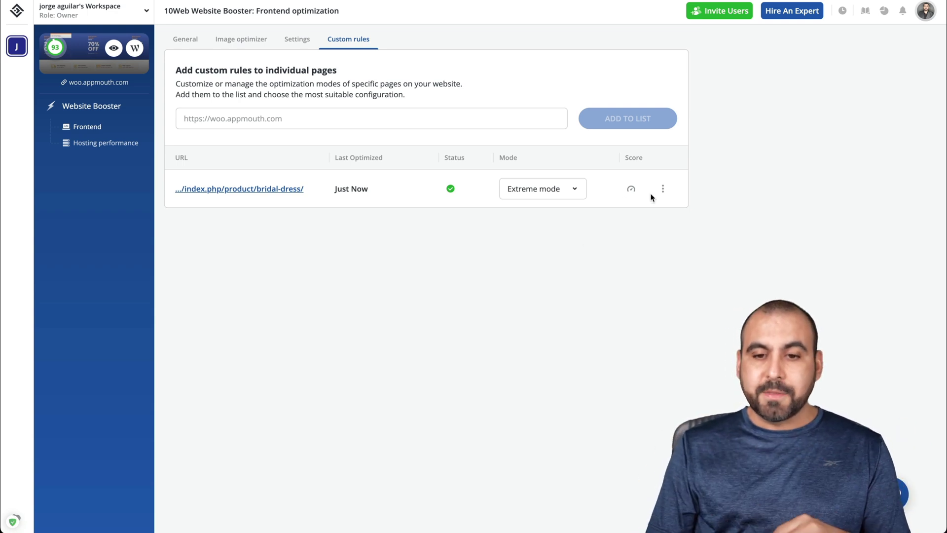
# Remove the Bridal Dress page rule and check the image optimization results.
pyautogui.click(662, 189)
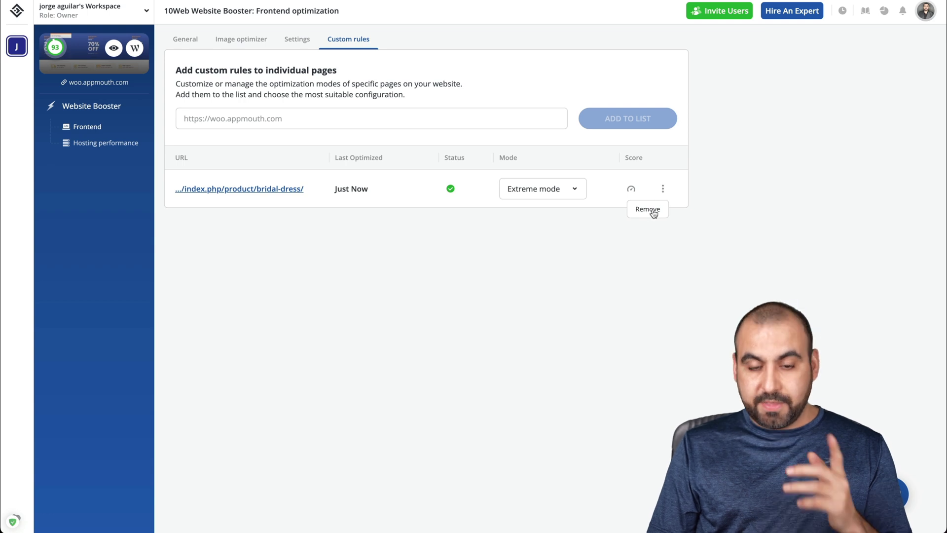
pyautogui.click(648, 209)
pyautogui.click(525, 291)
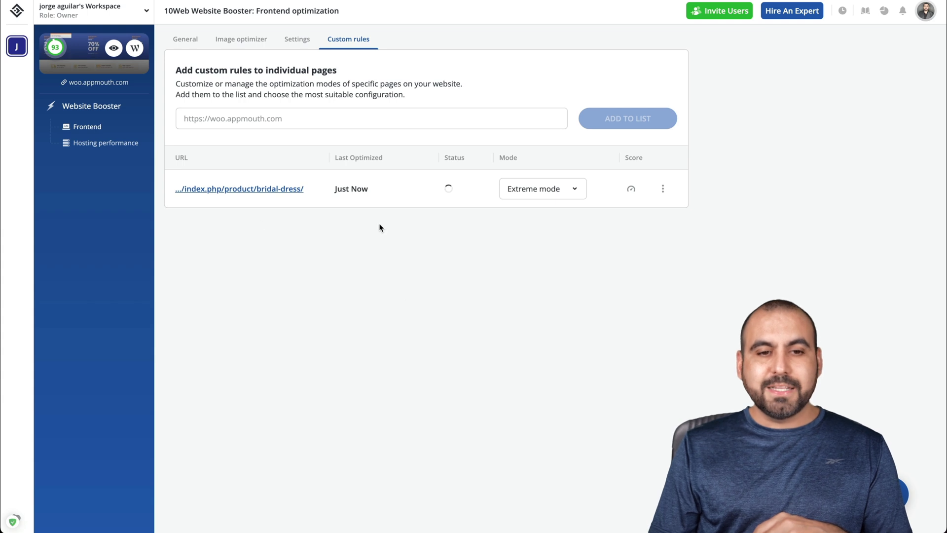
pyautogui.click(260, 39)
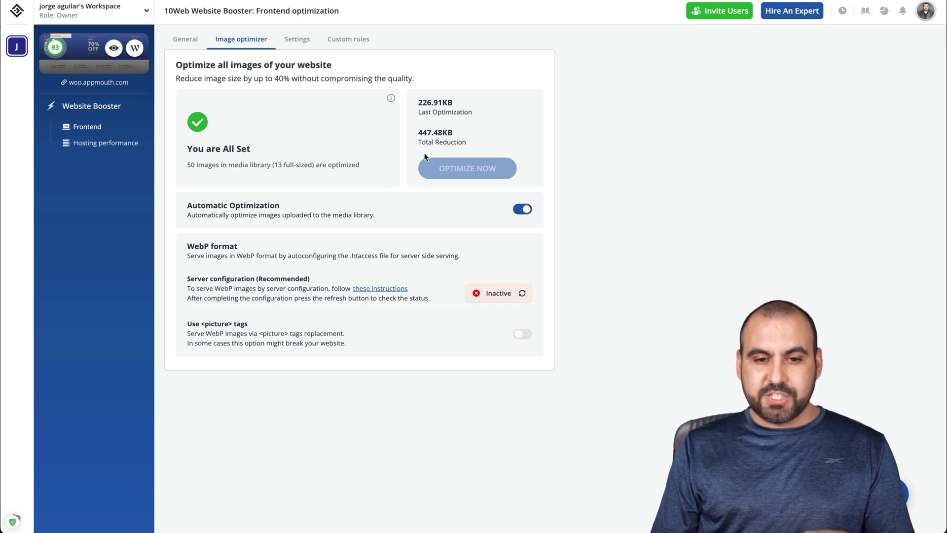
# Highlight the 447.48KB total image reduction, then go back to the General score overview.
pyautogui.moveTo(418, 132); pyautogui.dragTo(452, 132)
pyautogui.click(469, 130)
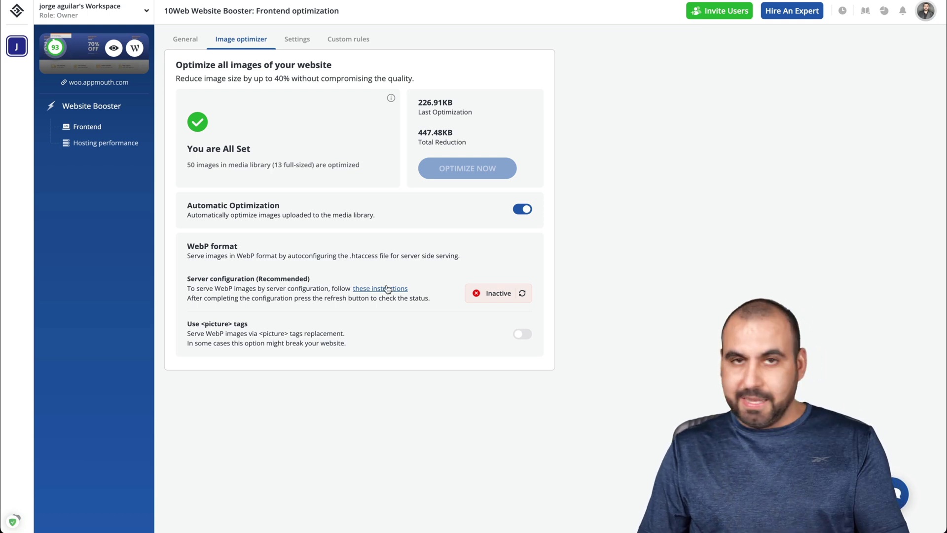
pyautogui.click(183, 41)
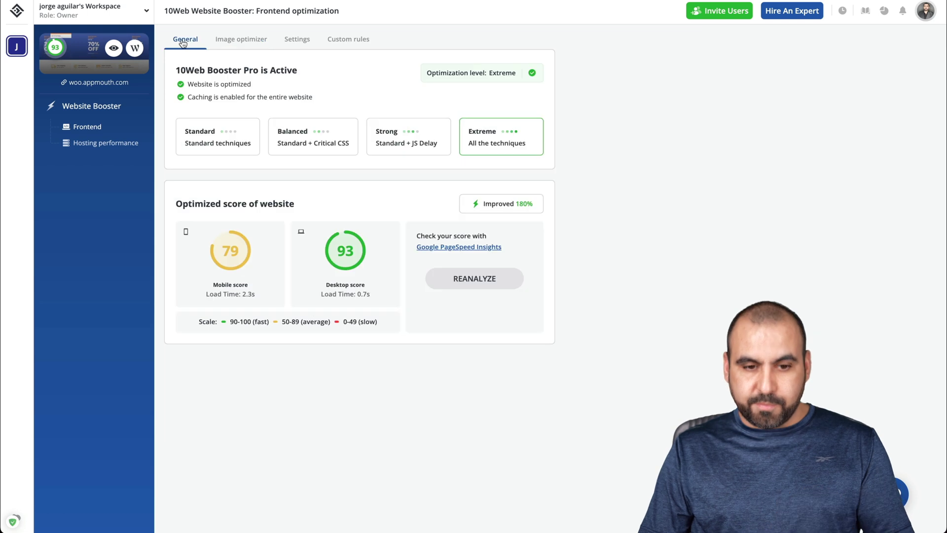
# Reanalyze the site so the scores refresh to 91 mobile and 89 desktop.
pyautogui.click(485, 276)
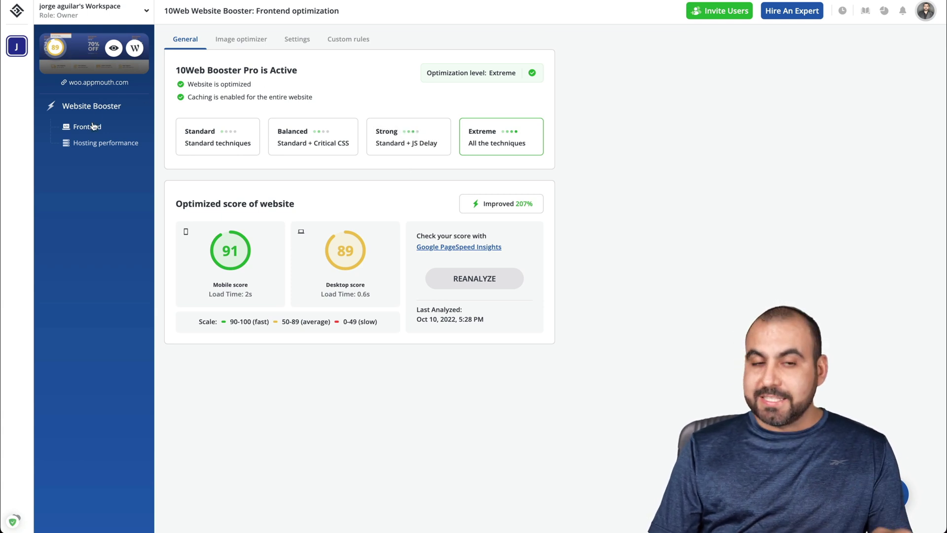
# Browse the Hosting performance page down to the Google Cloud Partner hosting benefit.
pyautogui.click(105, 145)
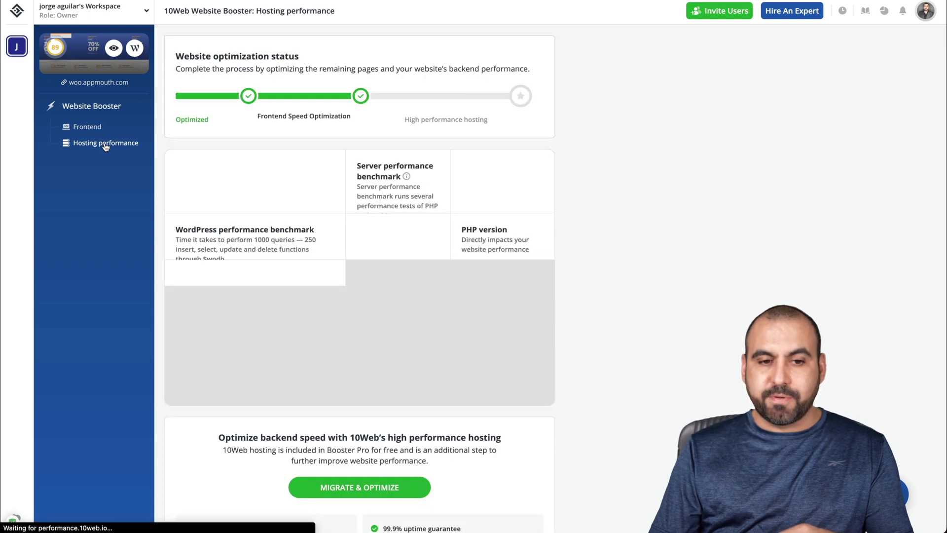
pyautogui.scroll(-4, 339, 324)
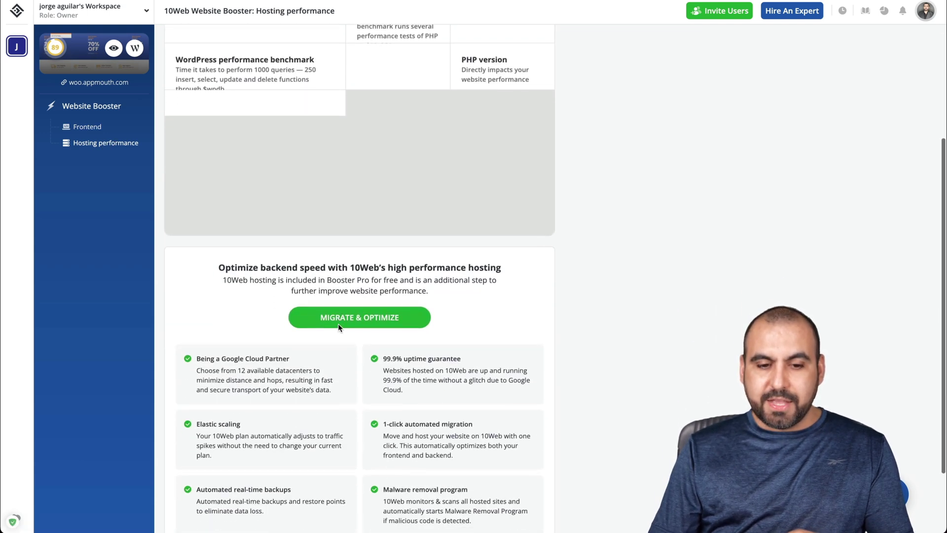
pyautogui.scroll(-1, 348, 325)
pyautogui.scroll(-1, 410, 316)
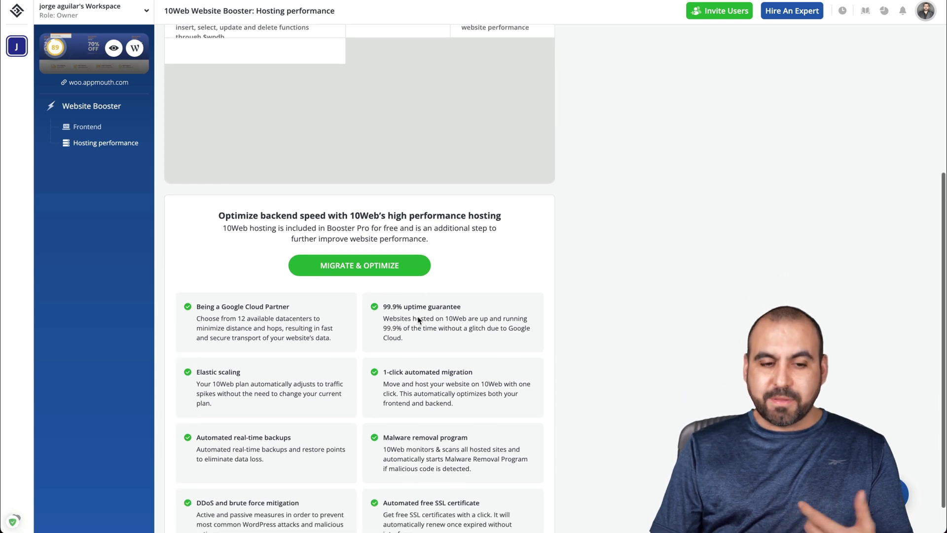
pyautogui.scroll(-1, 417, 320)
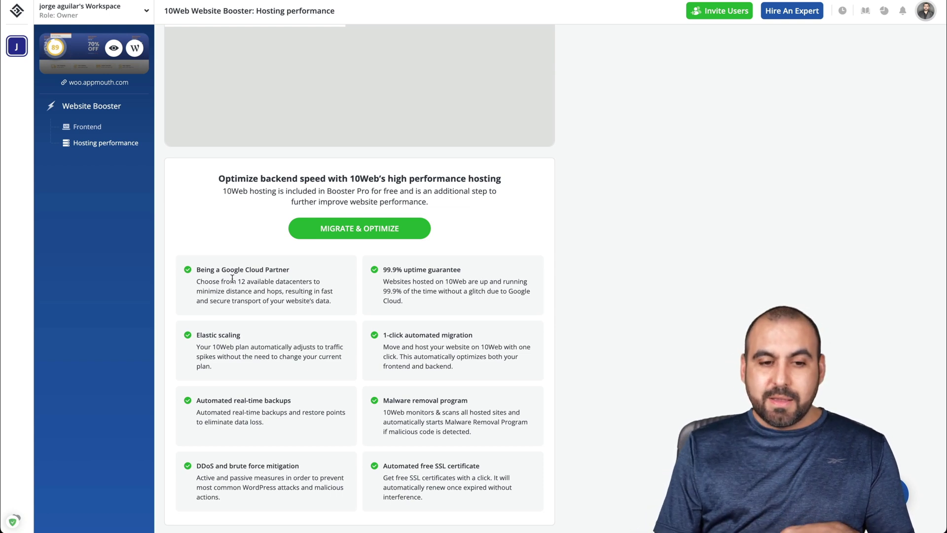
pyautogui.moveTo(220, 270); pyautogui.dragTo(312, 273)
pyautogui.click(313, 271)
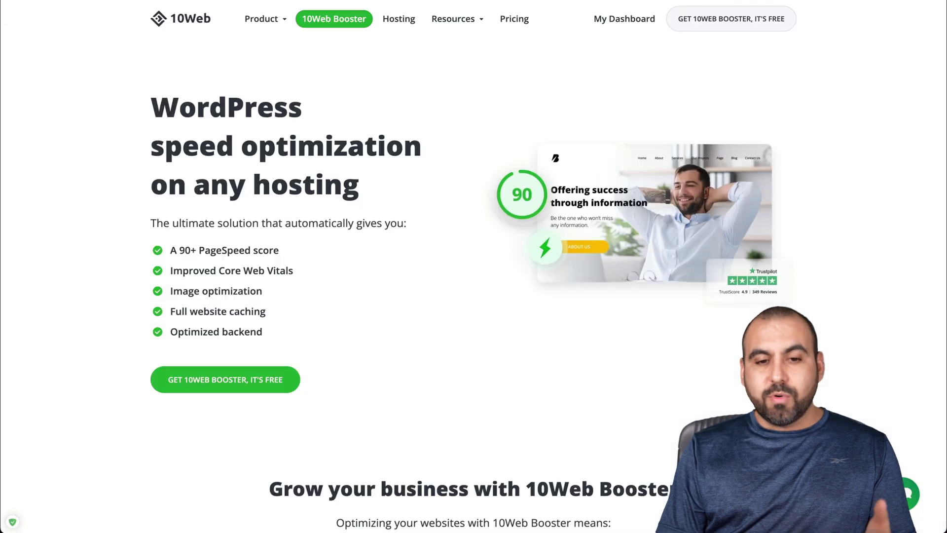
pyautogui.moveTo(452, 18)
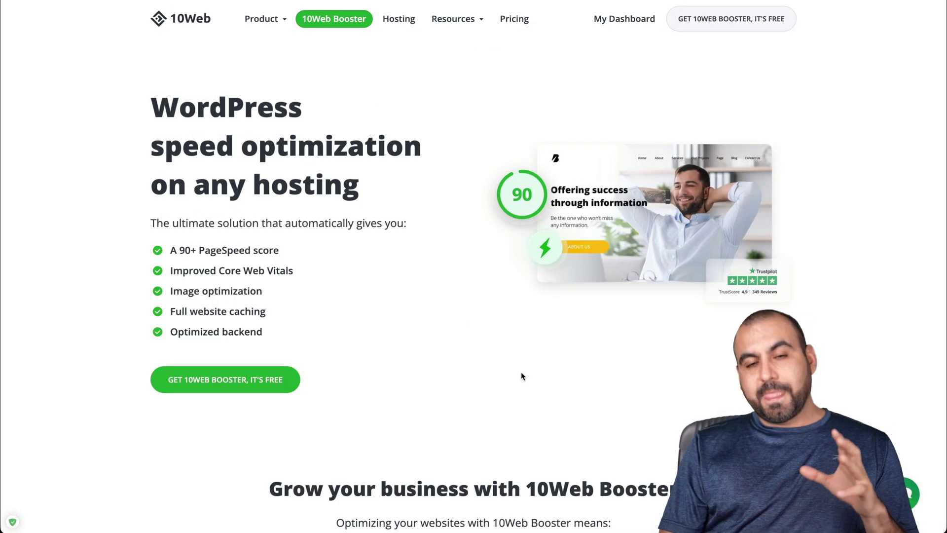